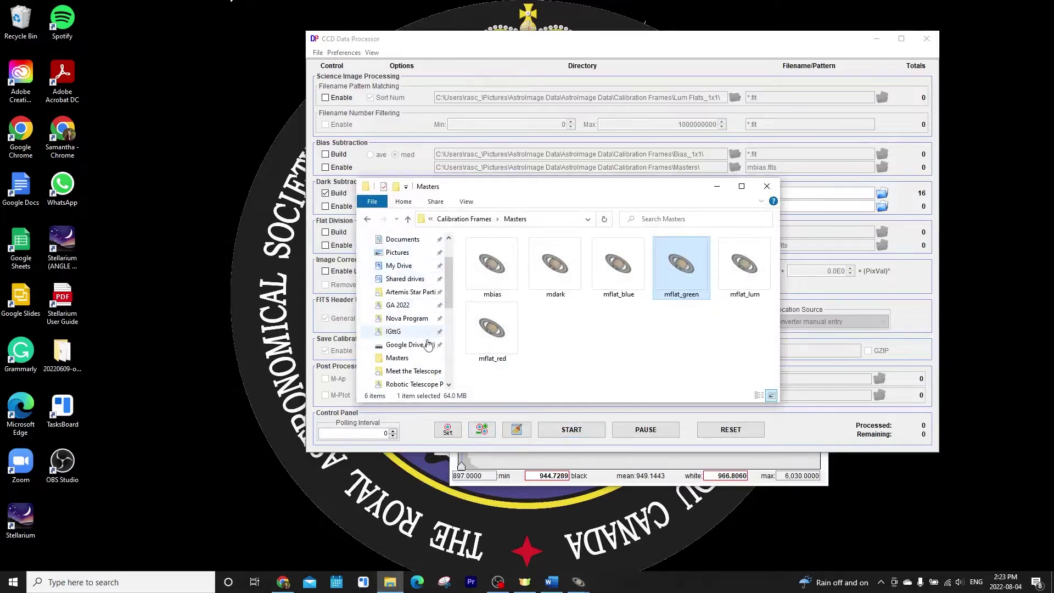
Step: Go up to the AstroImage Data folder, open the NGC1952 folder and show its files as a list
click(463, 219)
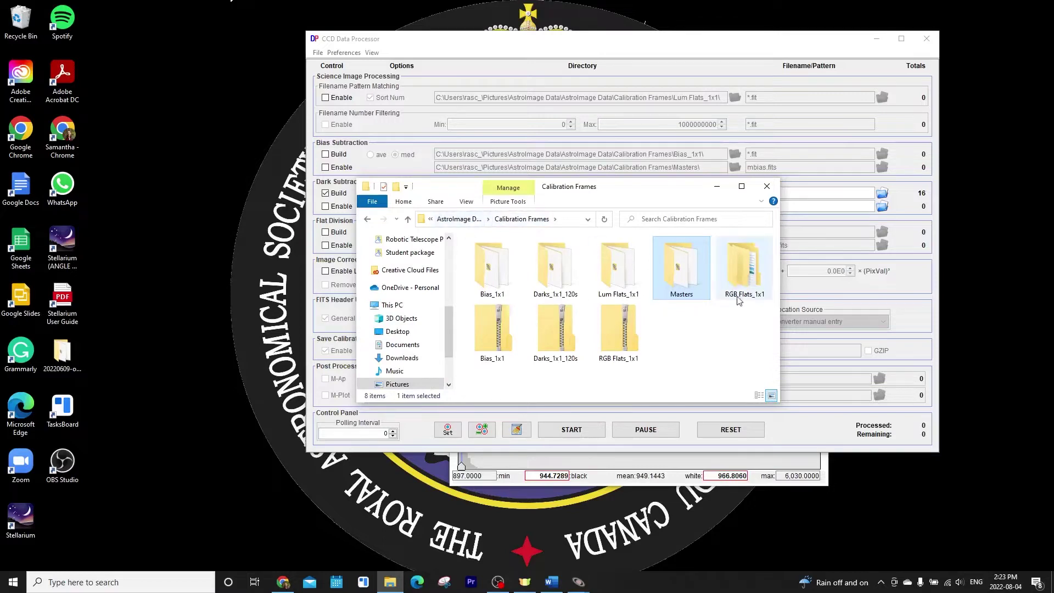
click(467, 221)
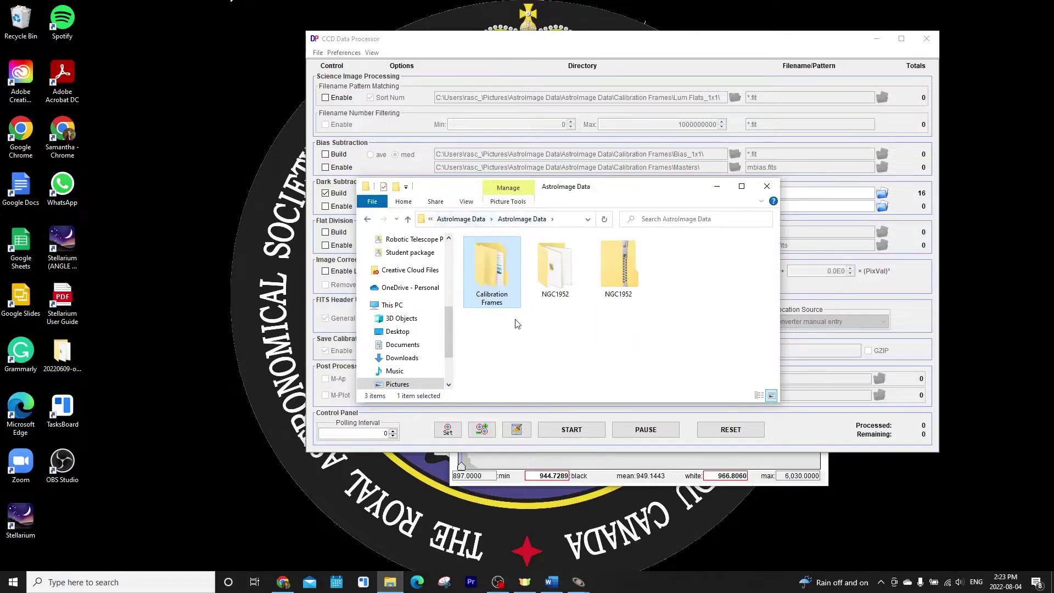
double_click(539, 284)
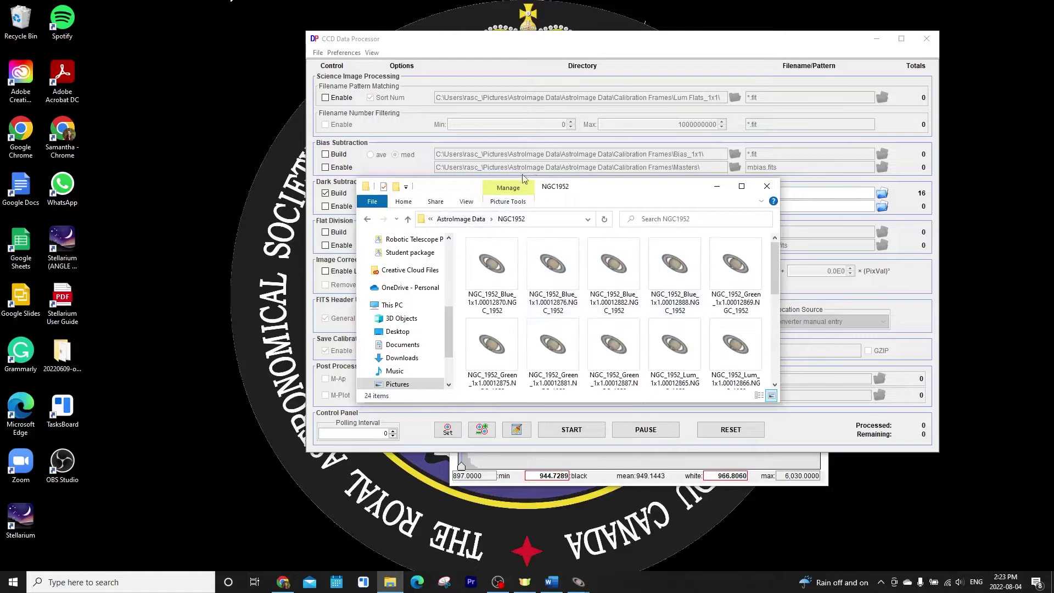
click(471, 203)
click(440, 241)
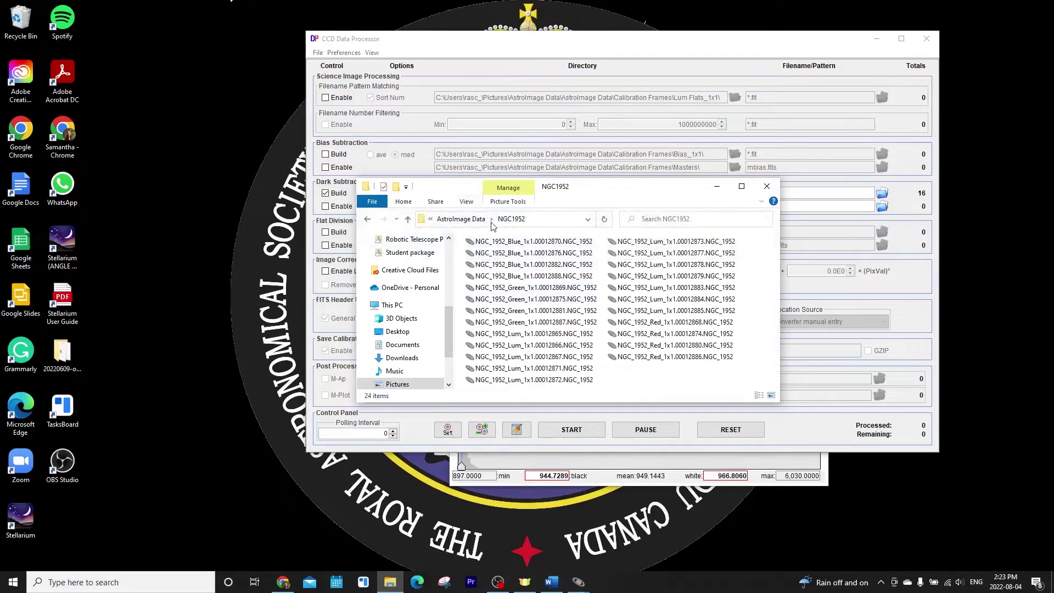
Step: Create two folders named Blue and Red inside the NGC1952 folder
click(395, 186)
text(Blue)
key(Return)
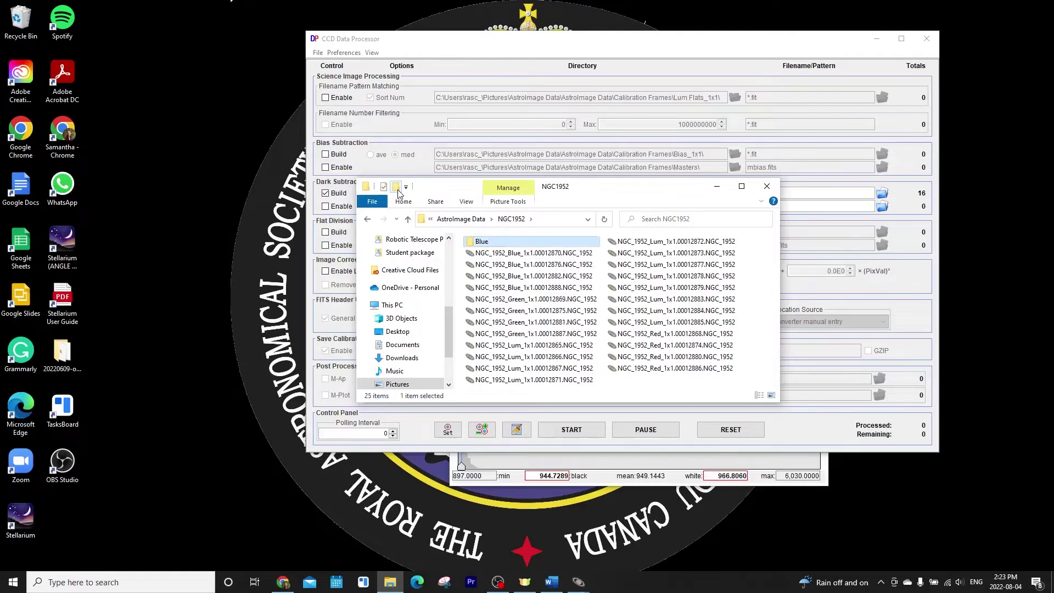
click(396, 189)
text(Blue)
key(Return)
key(Escape)
right_click(510, 254)
click(541, 521)
text(Red)
key(Return)
right_click(512, 257)
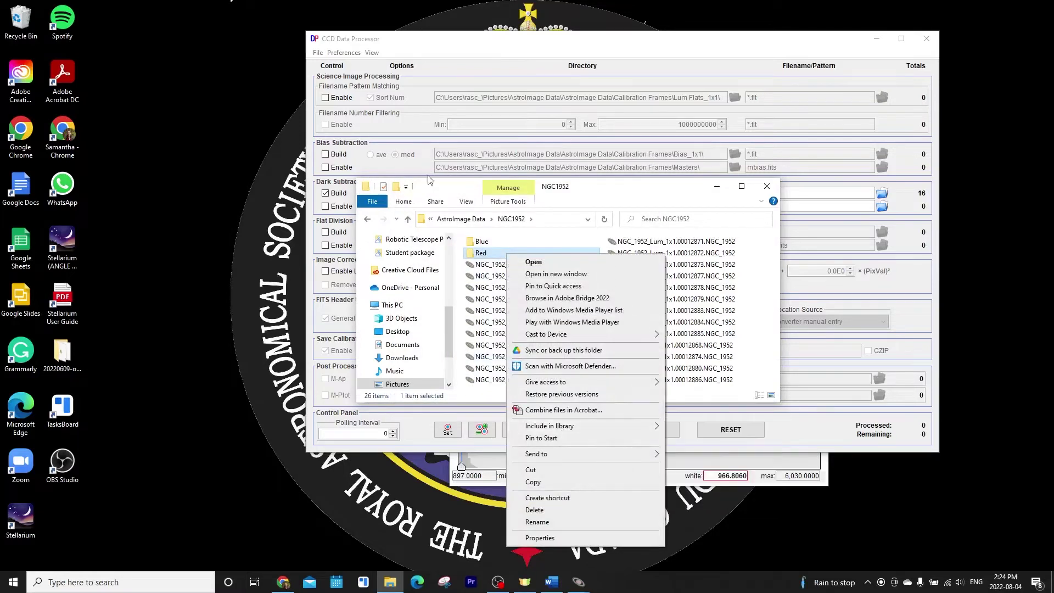
Step: Create two more folders named Green and Lum inside the NGC1952 folder
click(400, 188)
text(Green)
key(Return)
click(399, 188)
text(Lum)
key(Return)
Step: Move the NGC_1952_Blue and NGC_1952_Green frames into the Blue and Green folders
click(550, 288)
shift+click(549, 321)
drag(549, 322, 519, 252)
click(548, 287)
shift+click(548, 322)
Step: Move all NGC_1952_Lum frames into the Lum folder and the NGC_1952_Red frames into the Red folder
click(551, 287)
shift+click(552, 379)
shift+click(648, 264)
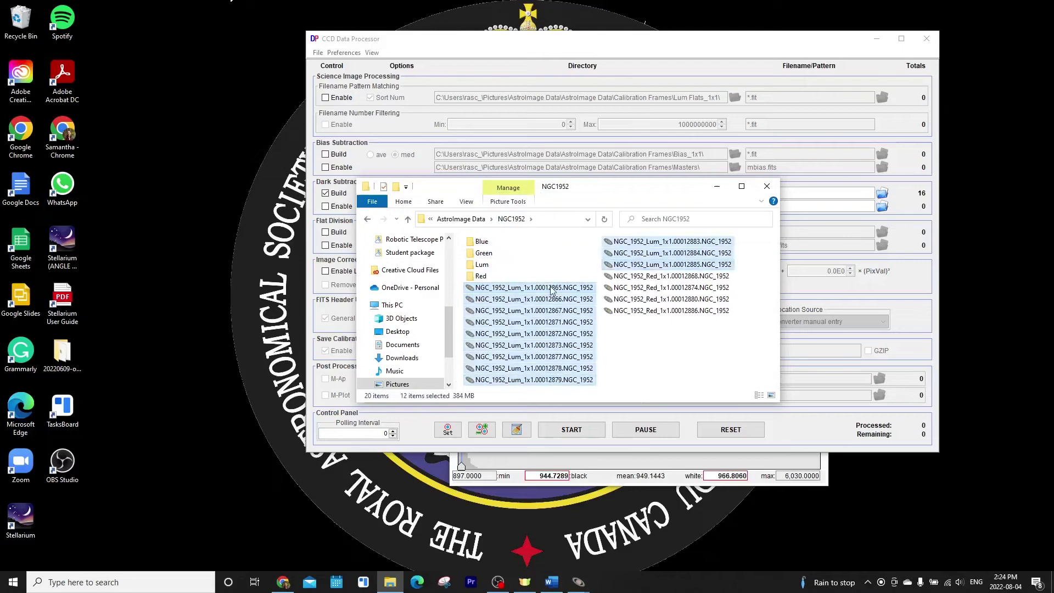
drag(553, 288, 522, 264)
click(587, 288)
shift+click(577, 322)
drag(577, 321, 559, 274)
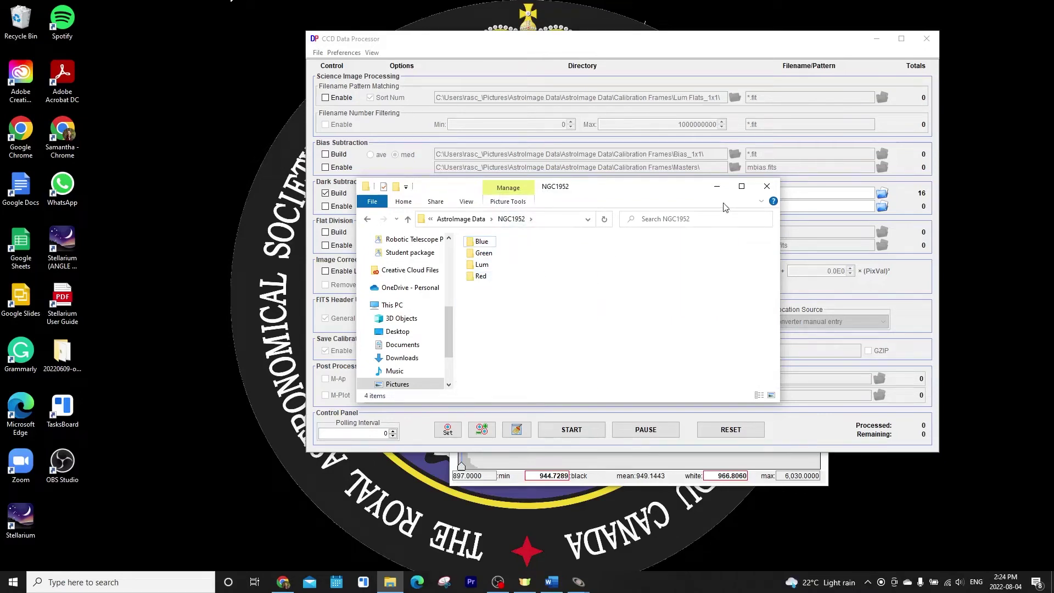
Step: In the CCD Data Processor, enable science image filename pattern matching and set its directory to NGC1952\Red
click(718, 38)
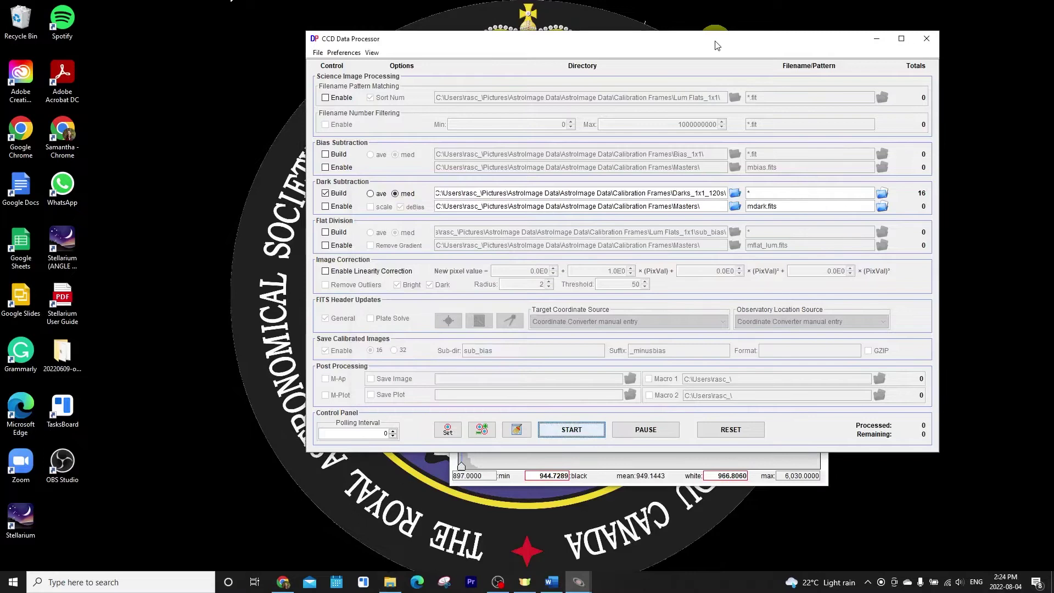
click(335, 101)
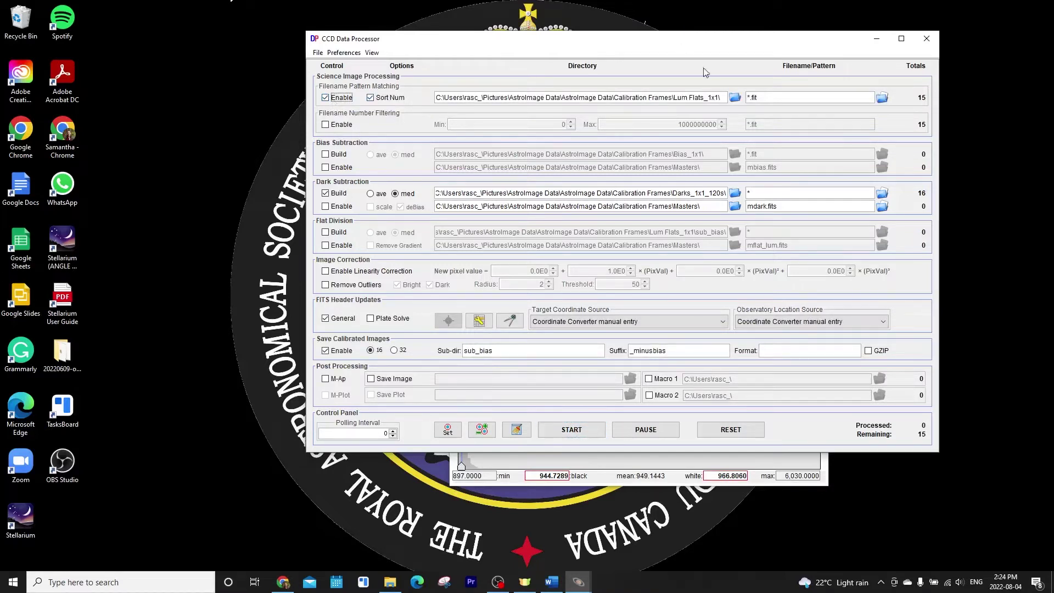
click(735, 98)
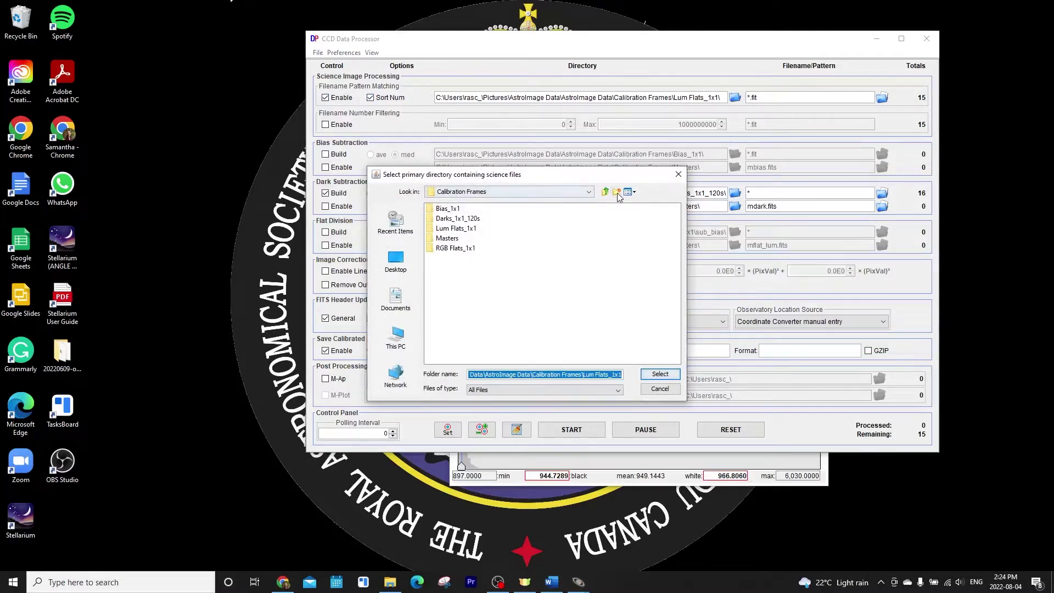
click(604, 191)
double_click(449, 218)
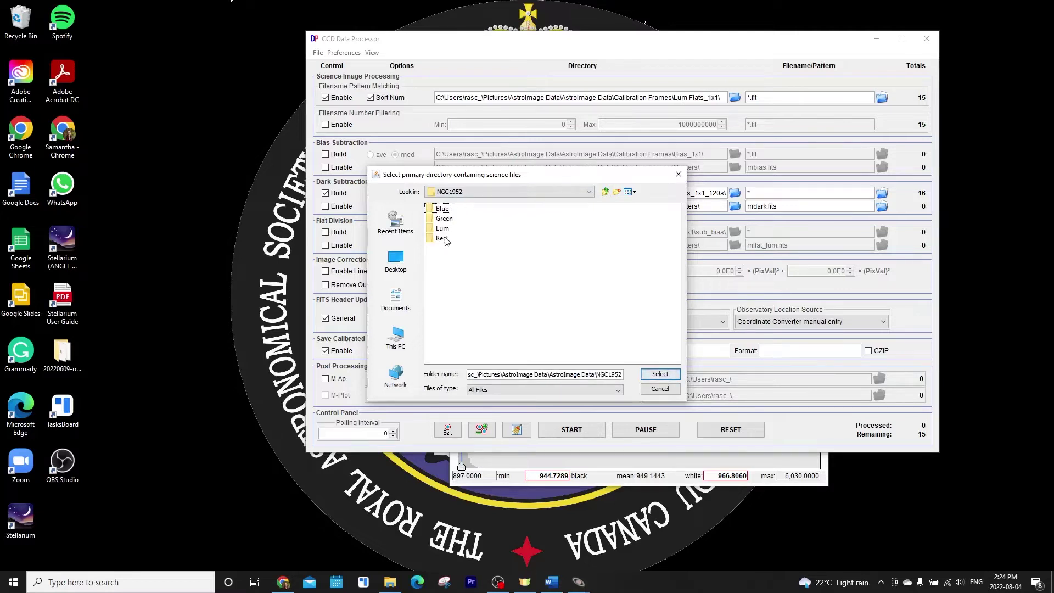
double_click(444, 239)
click(659, 374)
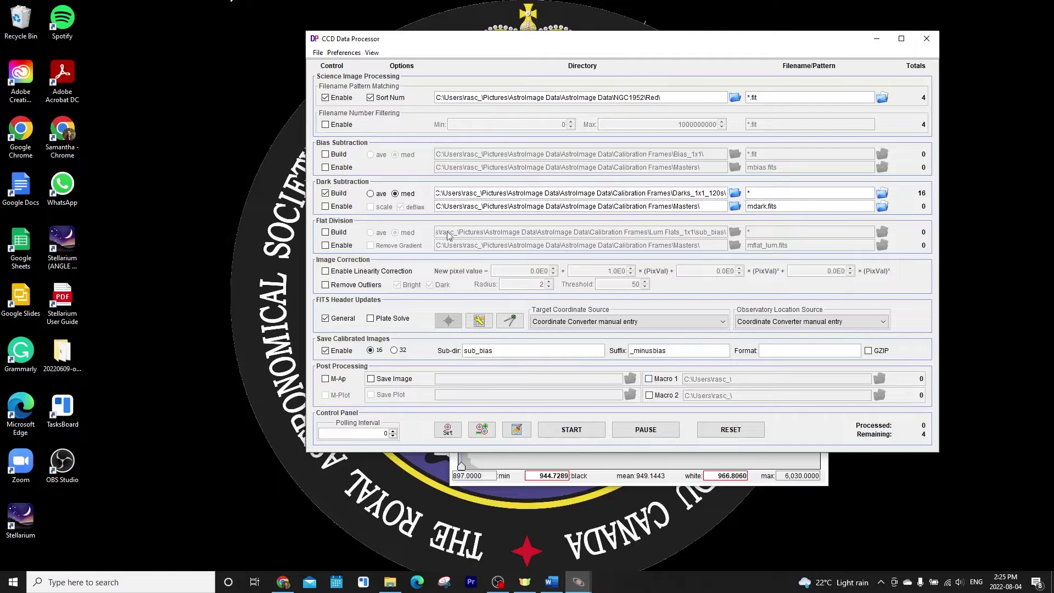
Step: Turn off building the master dark and enable dark subtraction with mdark.fits from the Masters directory
click(326, 193)
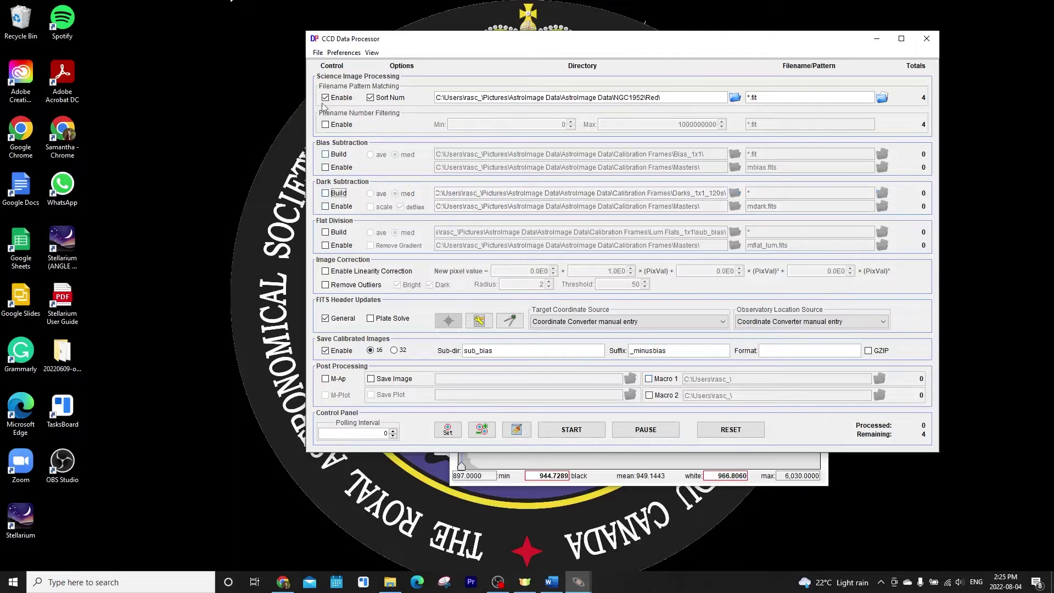
click(324, 208)
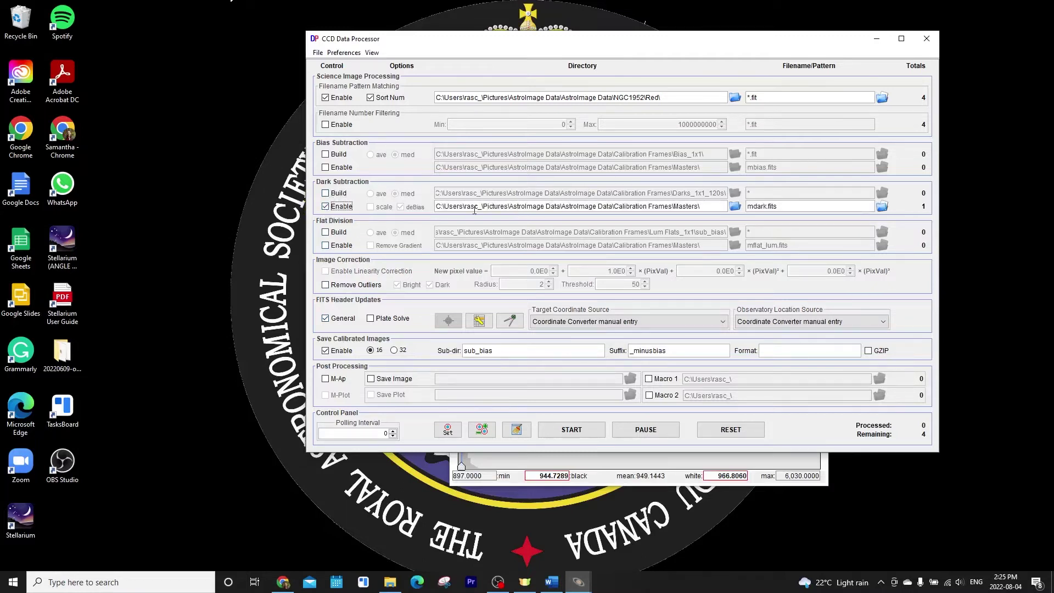
drag(442, 205, 621, 200)
drag(771, 206, 749, 203)
Step: Enable flat division using the master flat mflat_red.fits from the Calibration Frames\Masters directory
click(325, 245)
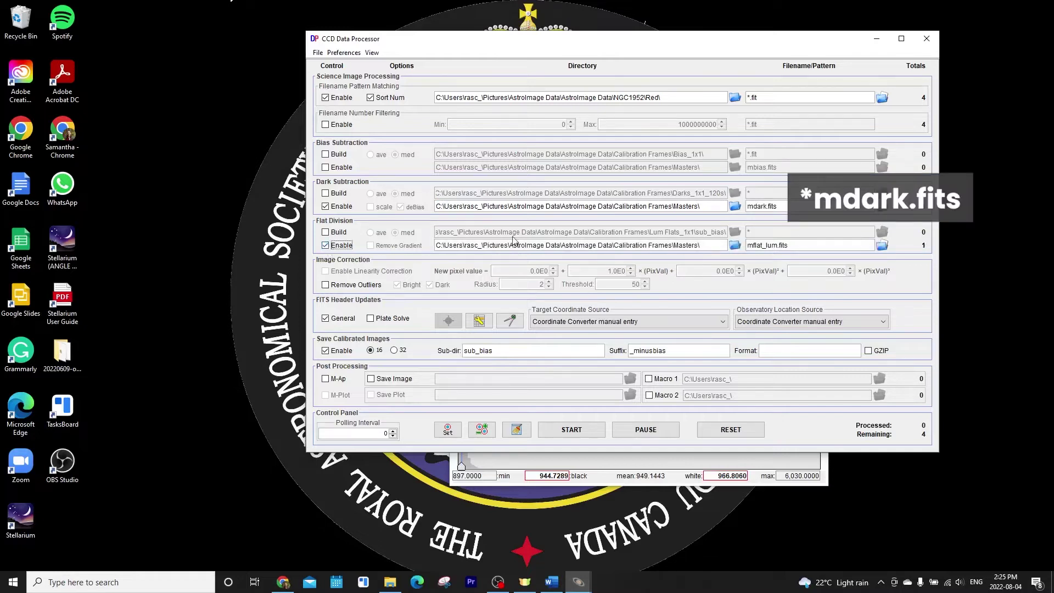
drag(436, 244, 655, 231)
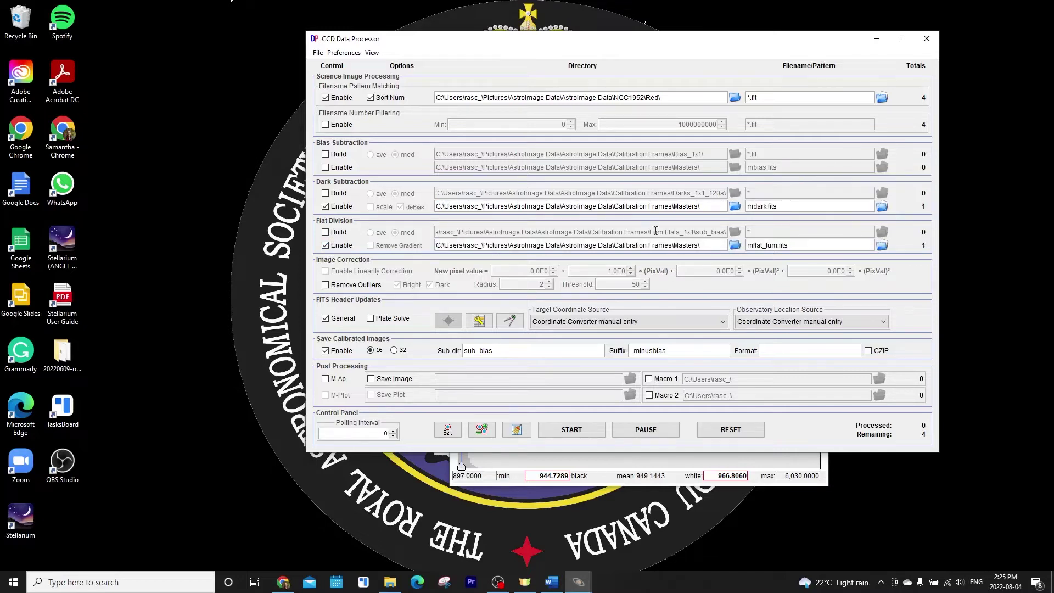
shift+click(710, 243)
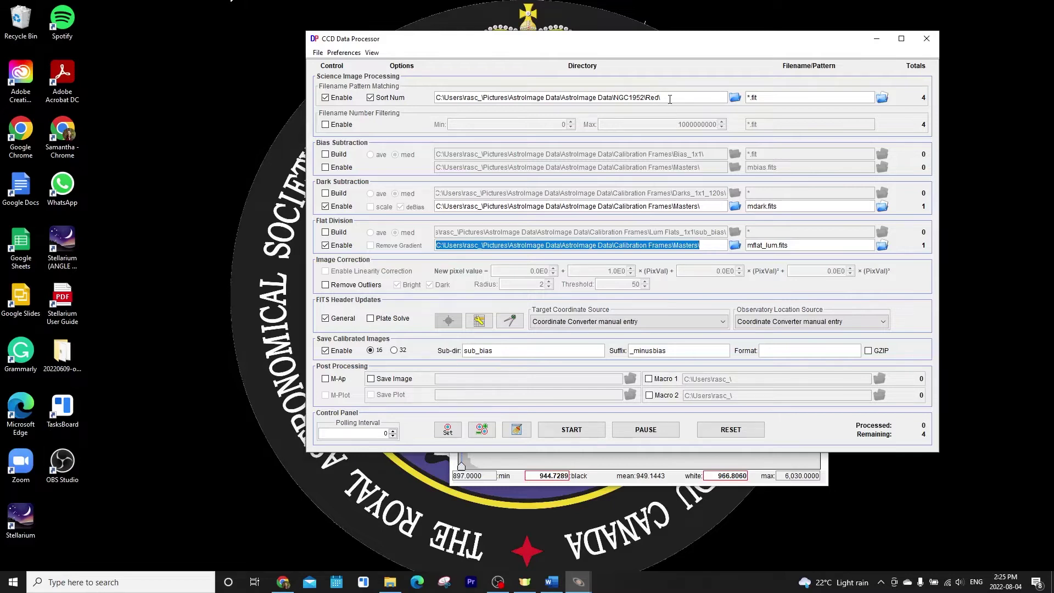
click(736, 248)
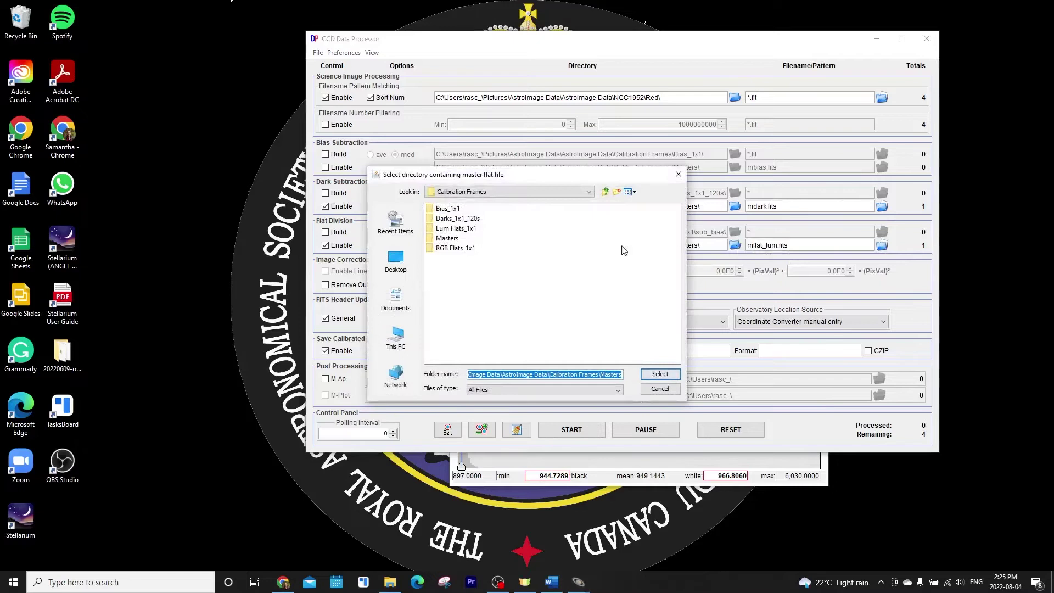
double_click(459, 239)
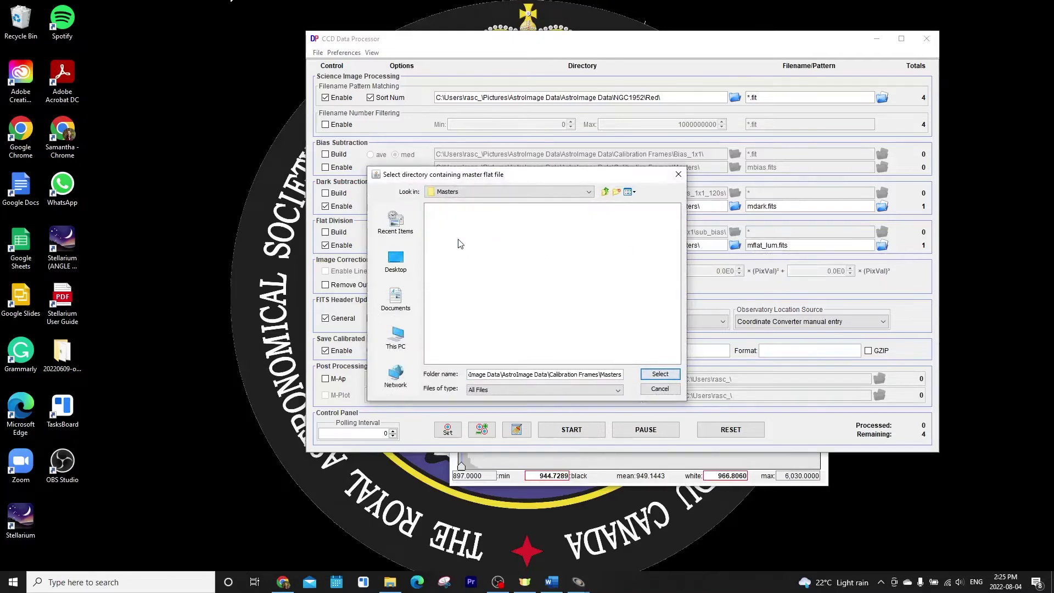
click(669, 374)
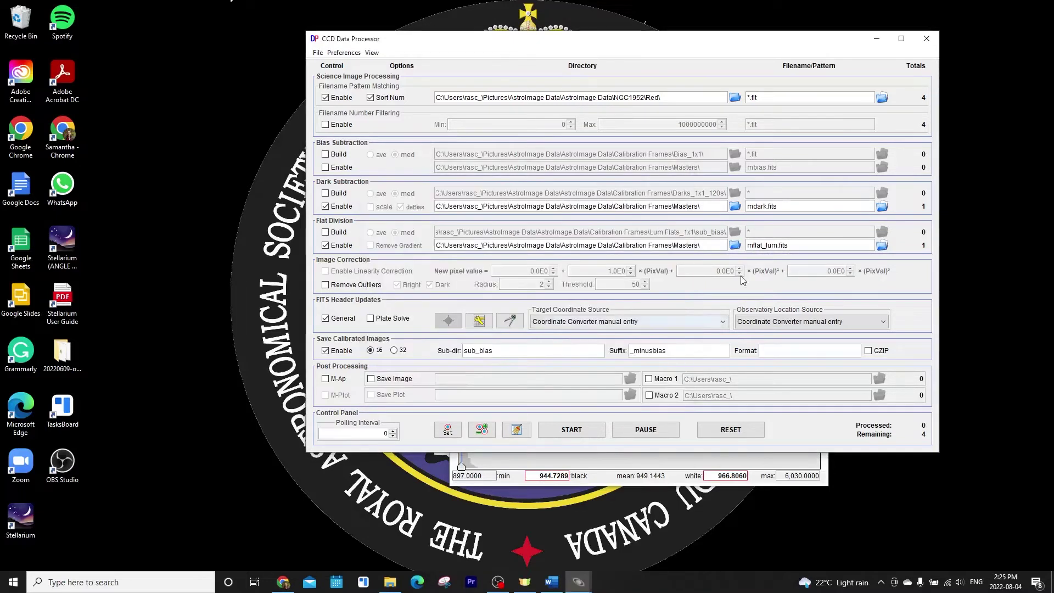
click(777, 245)
key(BackSpace)
key(BackSpace)
key(BackSpace)
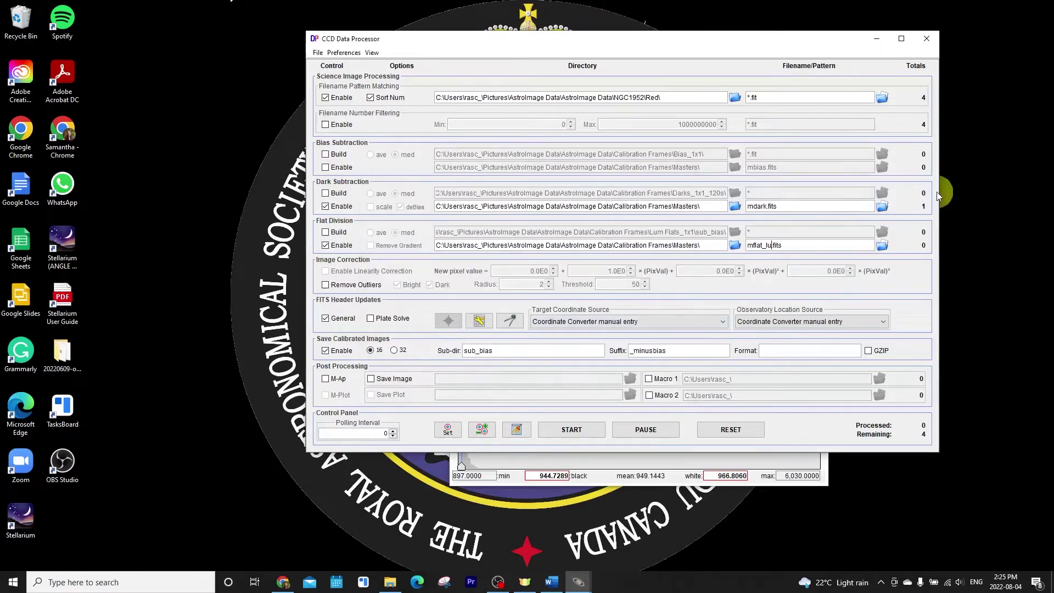
text(red)
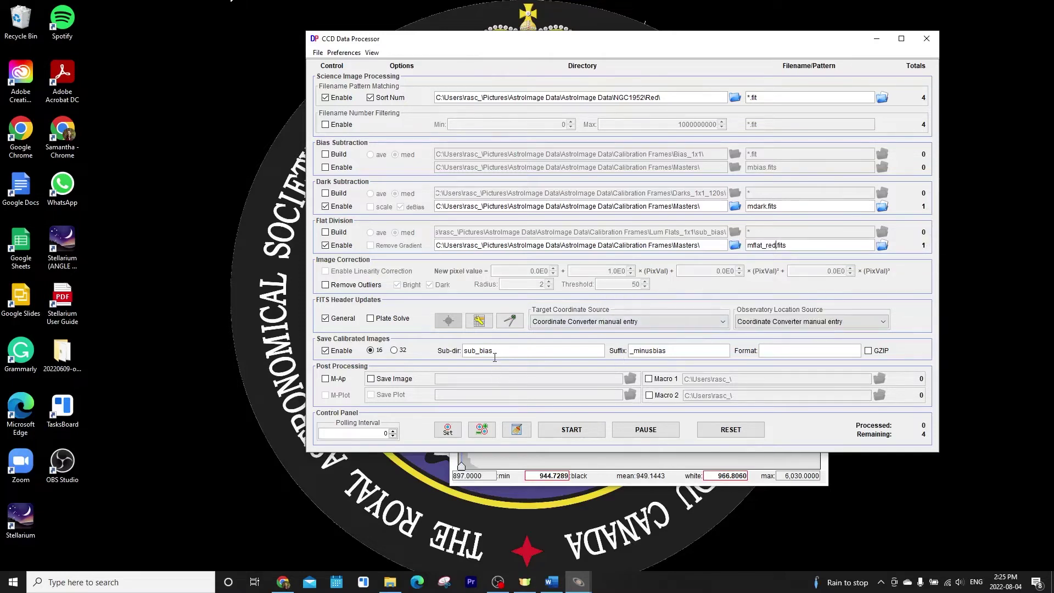
Step: Set the calibrated images' sub-directory to calibrated and suffix to _cal, and run the processing on the red frames
drag(495, 351, 466, 352)
text(alibrated)
drag(674, 352, 636, 352)
text(cal)
click(568, 433)
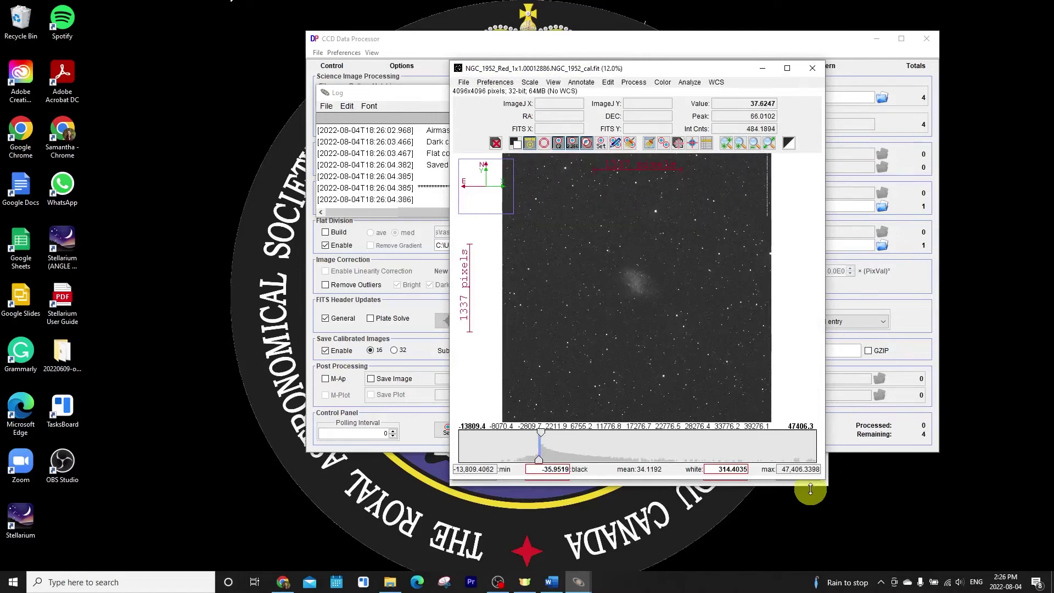
Step: Set the science image directory to NGC1952\Green and run the calibration on the green frames
click(900, 90)
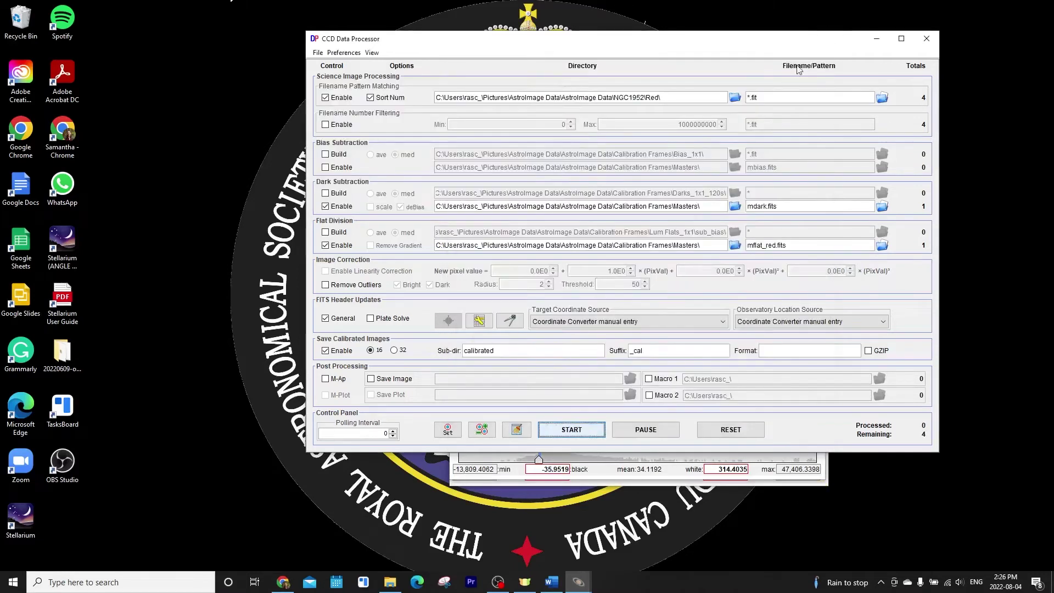
click(734, 97)
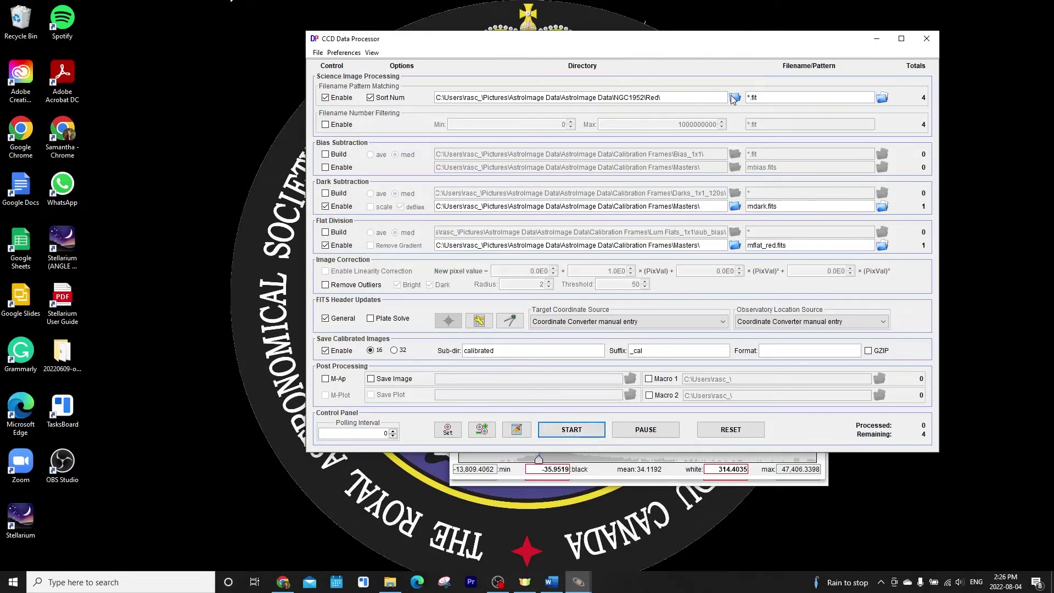
click(449, 218)
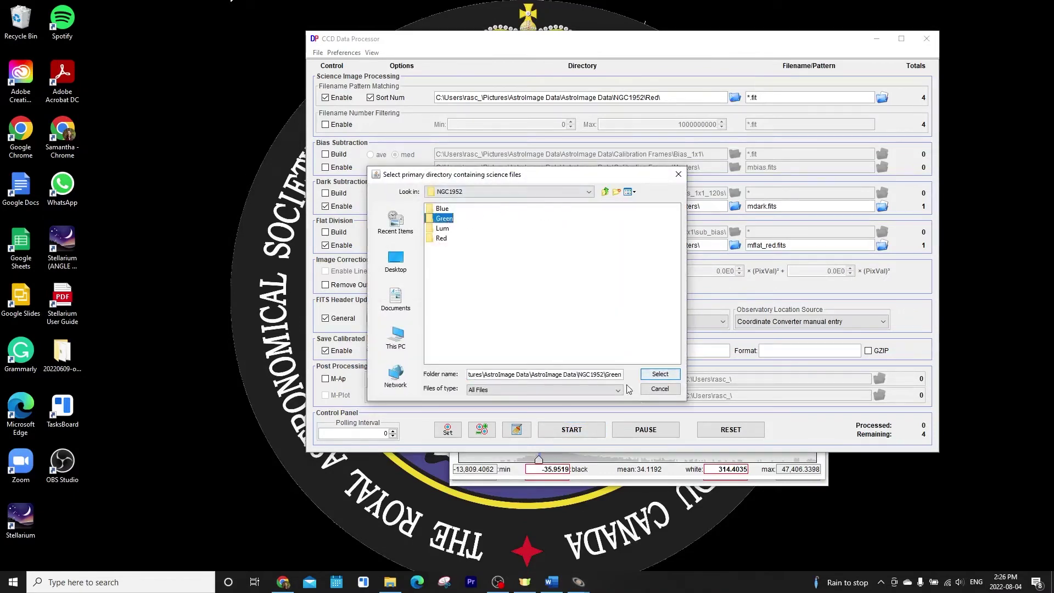
click(660, 374)
click(571, 433)
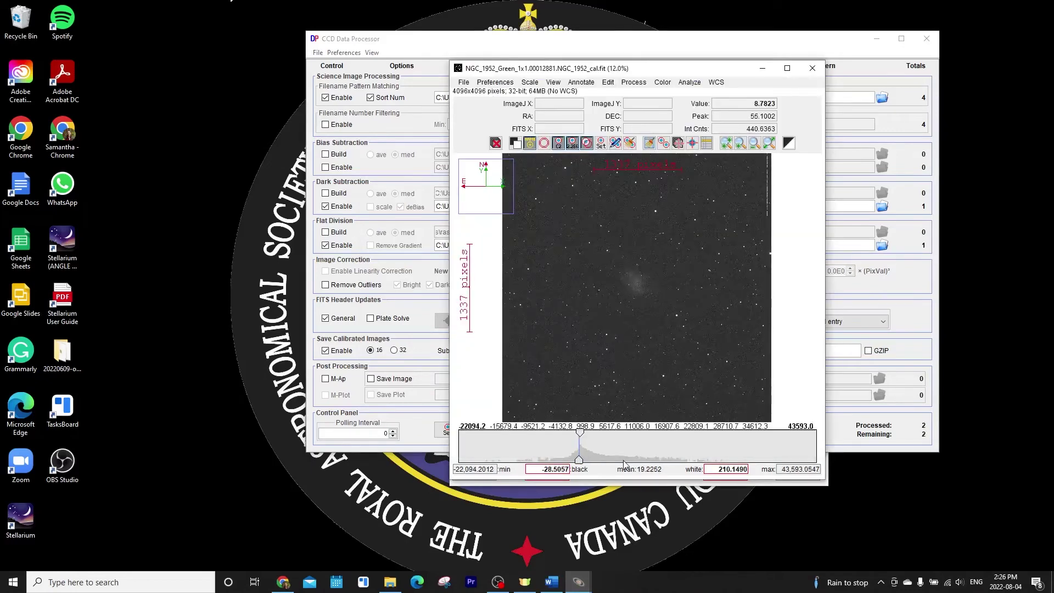
Step: Set the science directory to NGC1952\Lum and the master flat to mflat_lum.fits, and run the calibration
click(713, 44)
click(734, 97)
double_click(439, 229)
click(660, 374)
drag(781, 245, 766, 245)
text(lum)
click(568, 431)
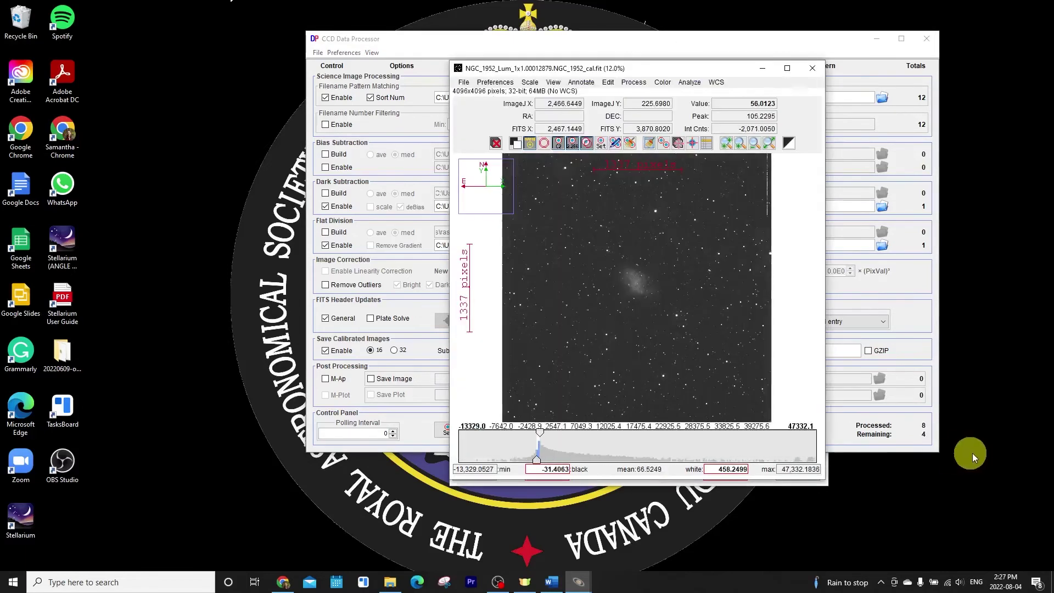
Step: Set the science directory to NGC1952\Blue and the master flat to mflat_blue.fits, and run the calibration
click(807, 47)
click(734, 98)
double_click(439, 210)
click(659, 373)
click(776, 243)
key(BackSpace)
key(BackSpace)
key(BackSpace)
click(593, 430)
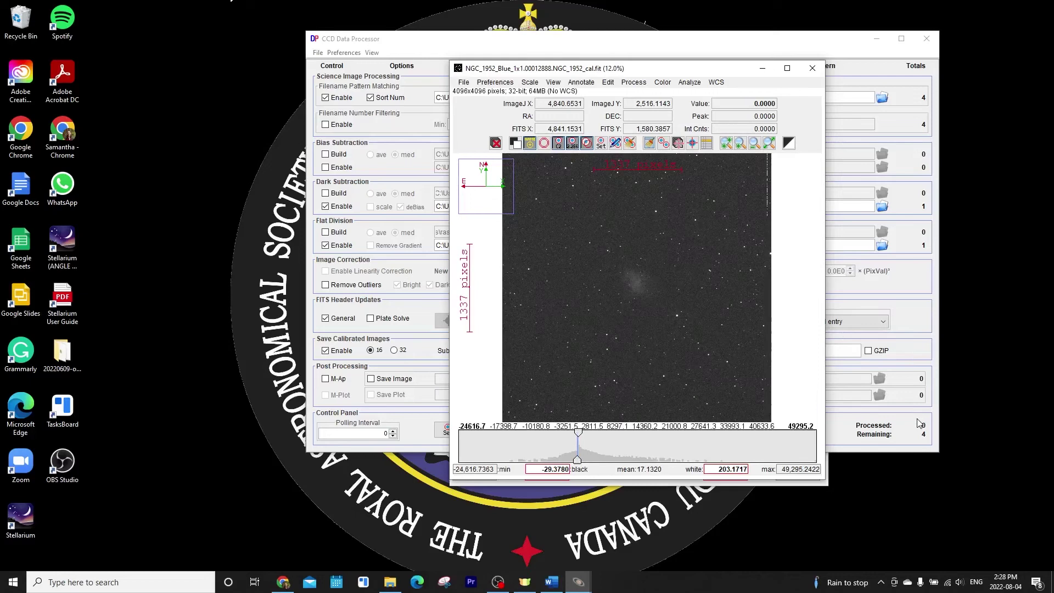
Step: Close the blue image and the CCD Data Processor, and open the calibrated subfolder of NGC1952\Blue
click(809, 71)
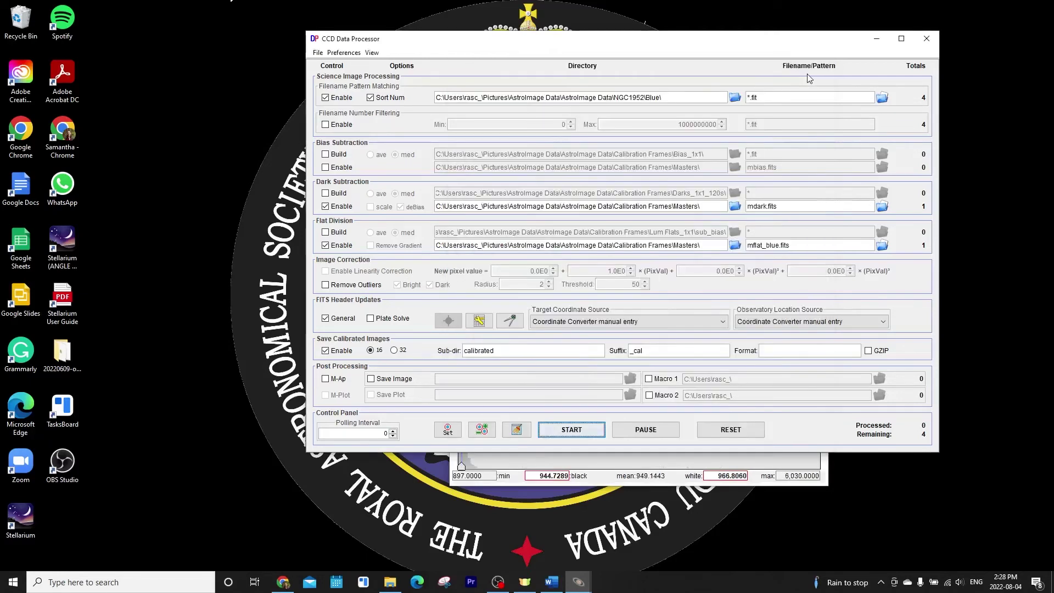
click(926, 39)
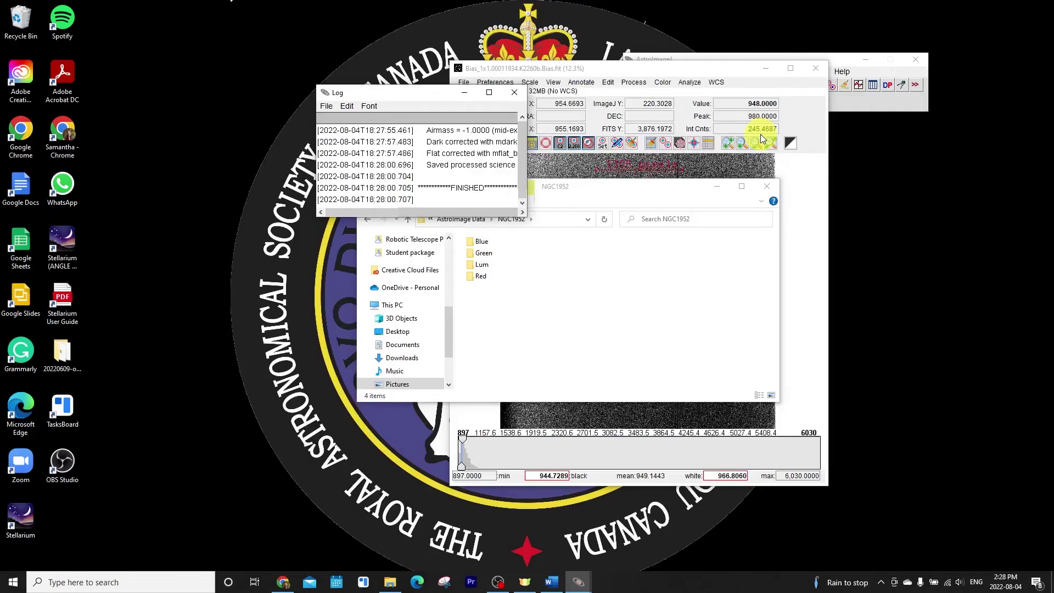
click(465, 220)
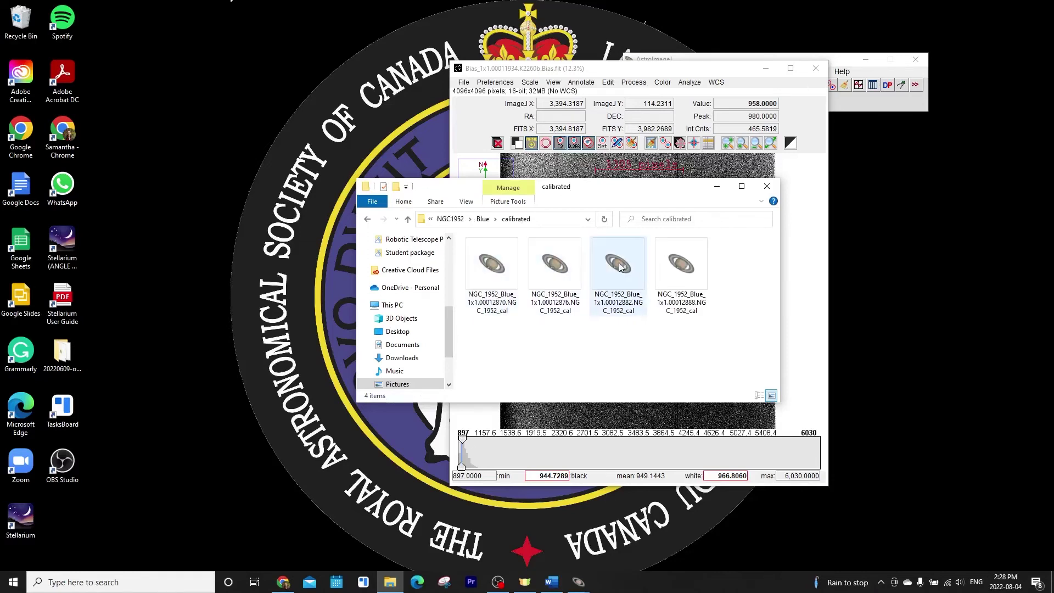
Step: Minimize the file window and close the open bias frame image
click(802, 191)
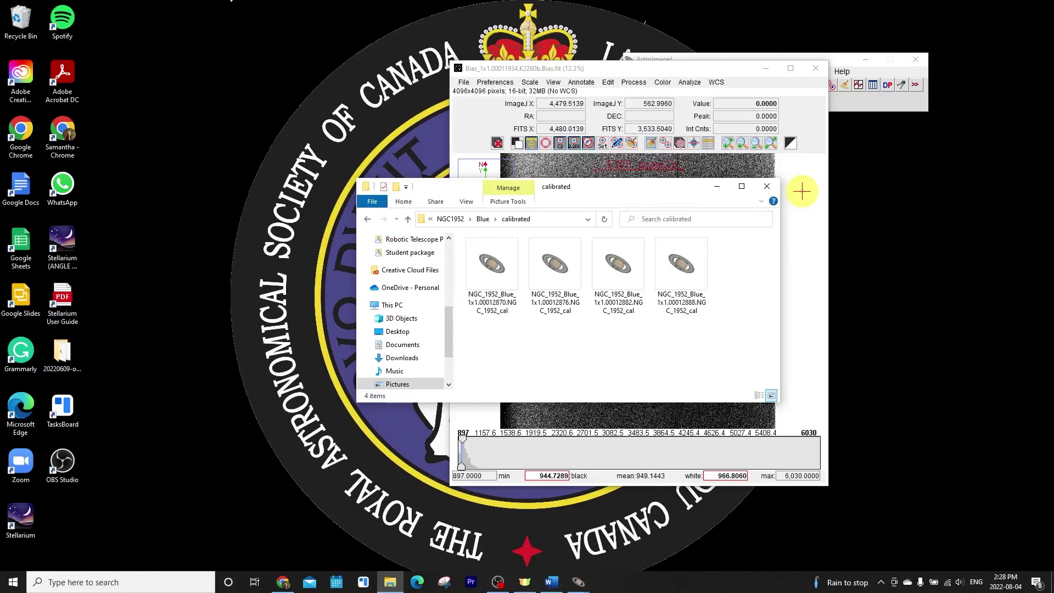
click(717, 186)
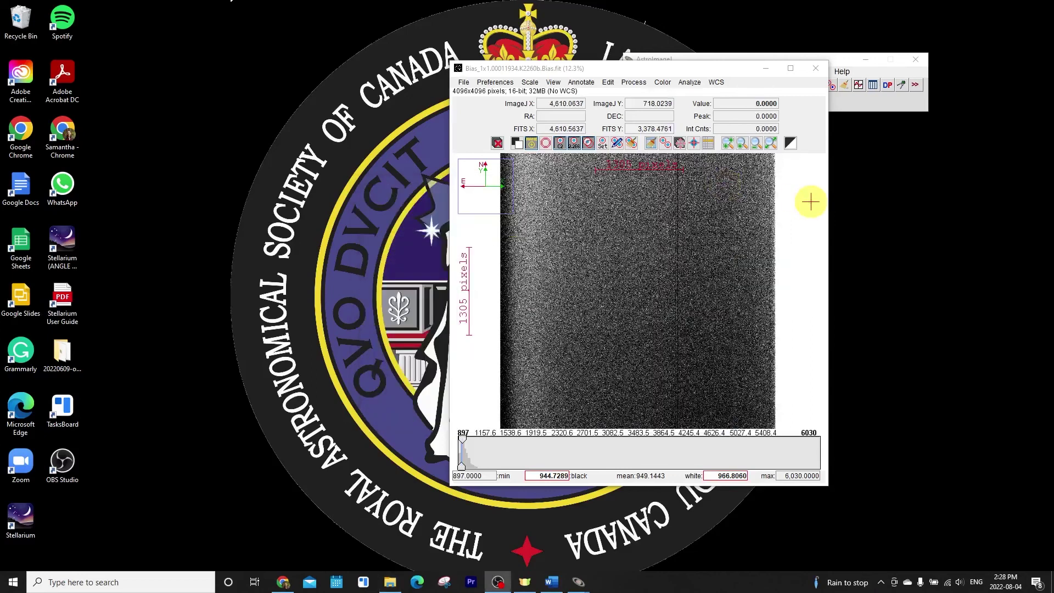
click(815, 68)
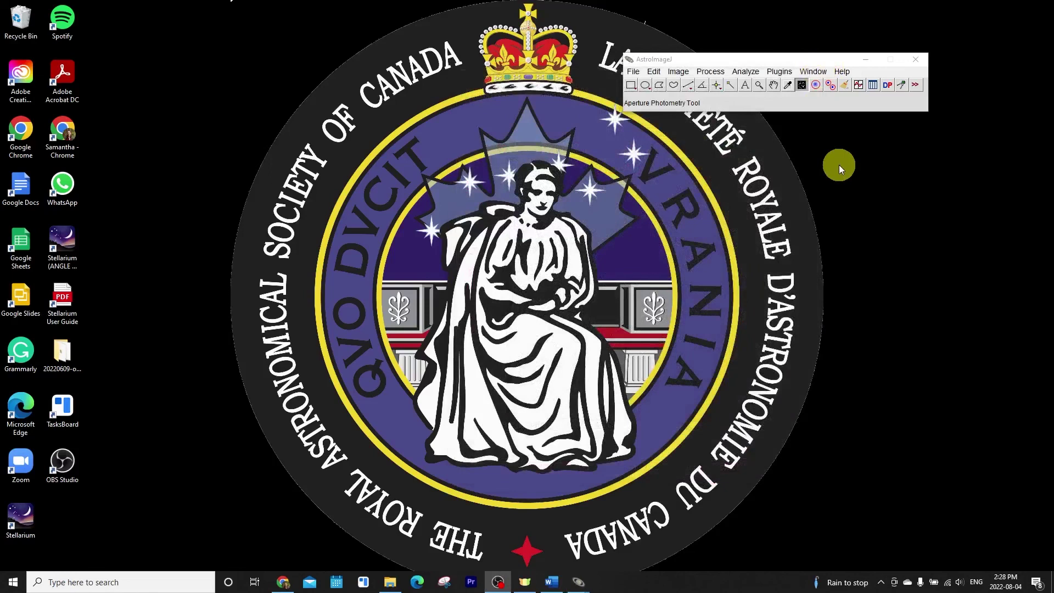